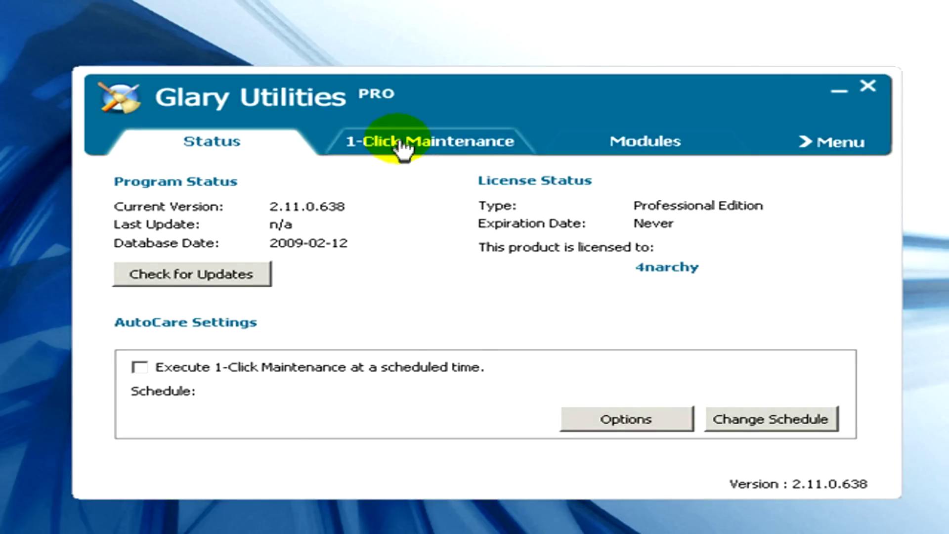
Show the 1-Click Maintenance list and tick Registry Cleaner, Shortcuts Fixer and Startup Manager.
left_click(397, 145)
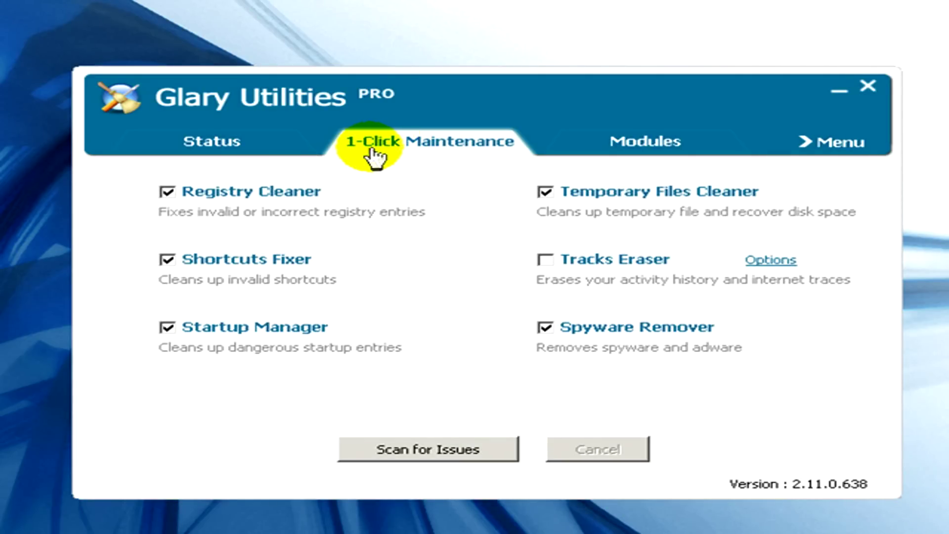
left_click(167, 191)
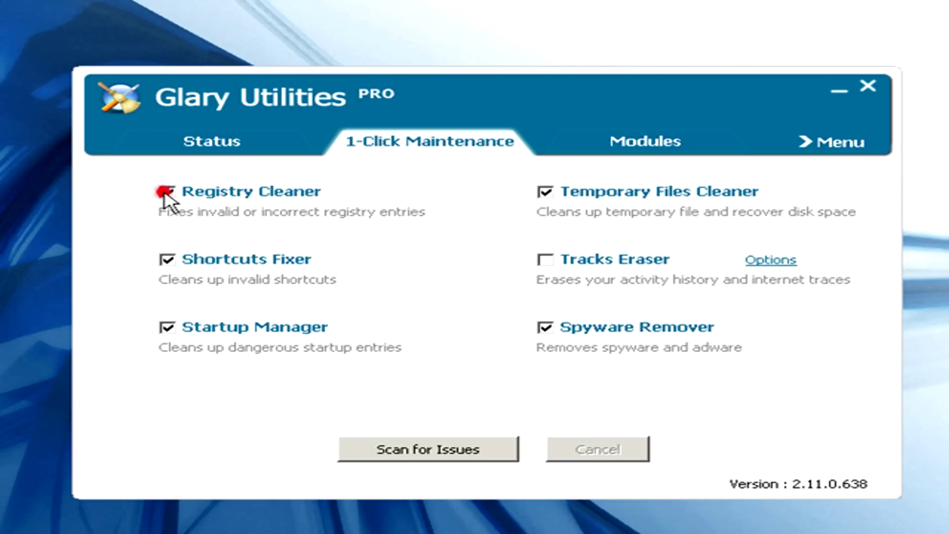
left_click(166, 260)
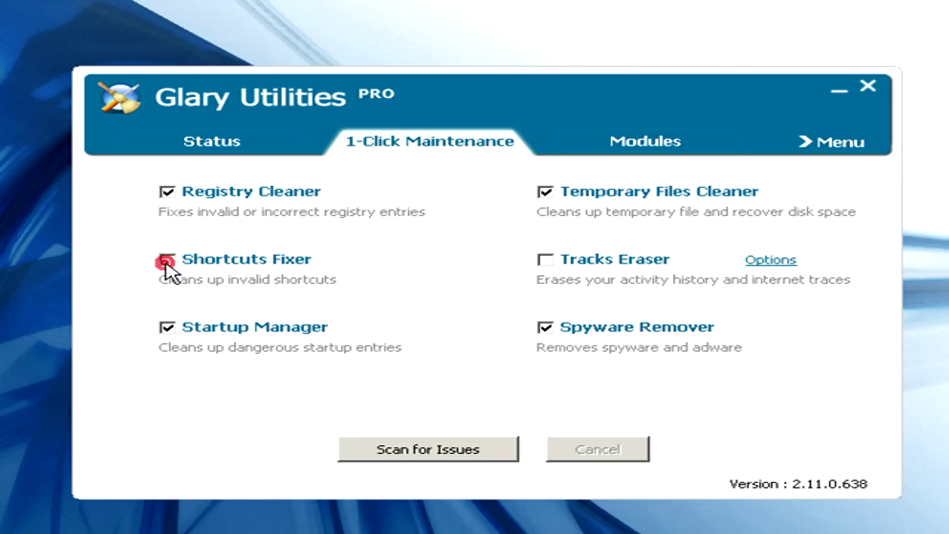
left_click(167, 330)
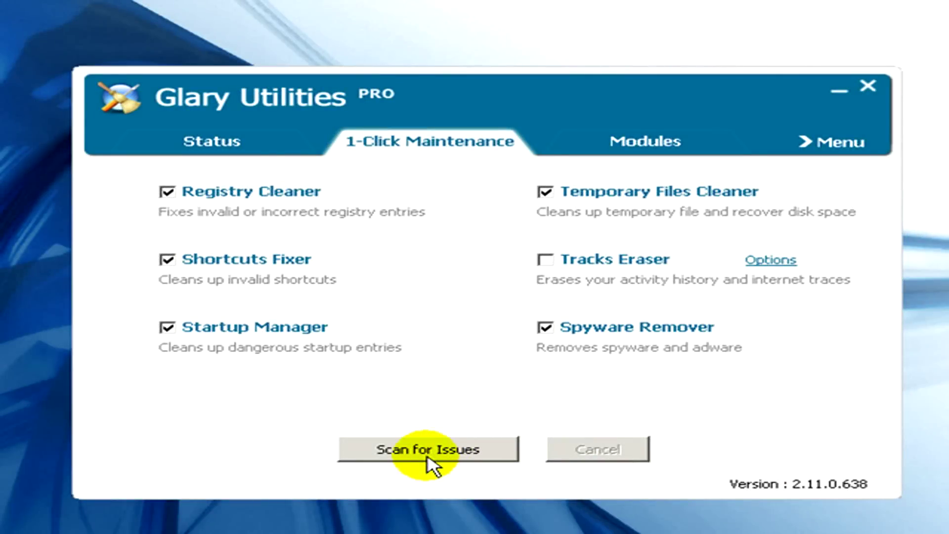
Run Scan for Issues so Registry Cleaner is analyzed first with progress shown.
left_click(428, 454)
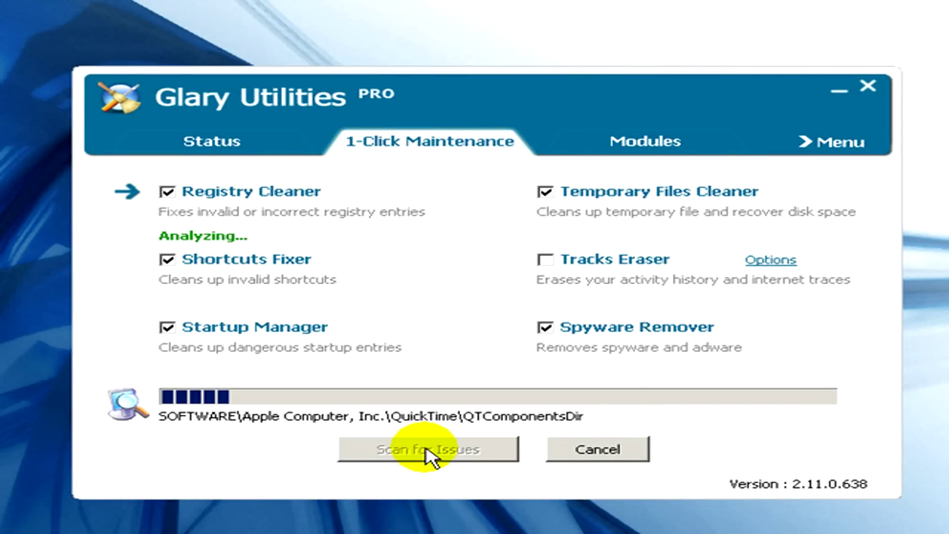